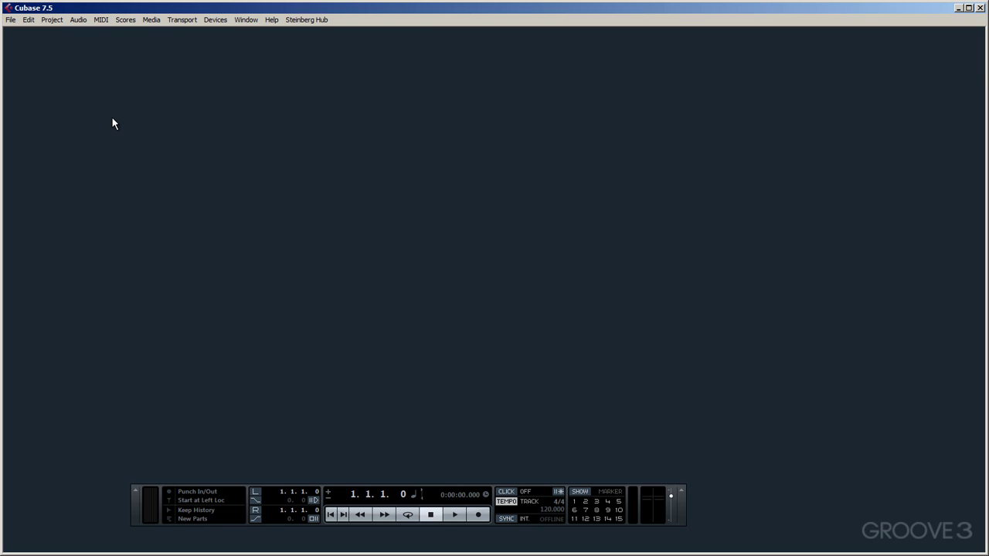
# Create a new project, Untitled1, from the Empty template
pyautogui.click(11, 20)
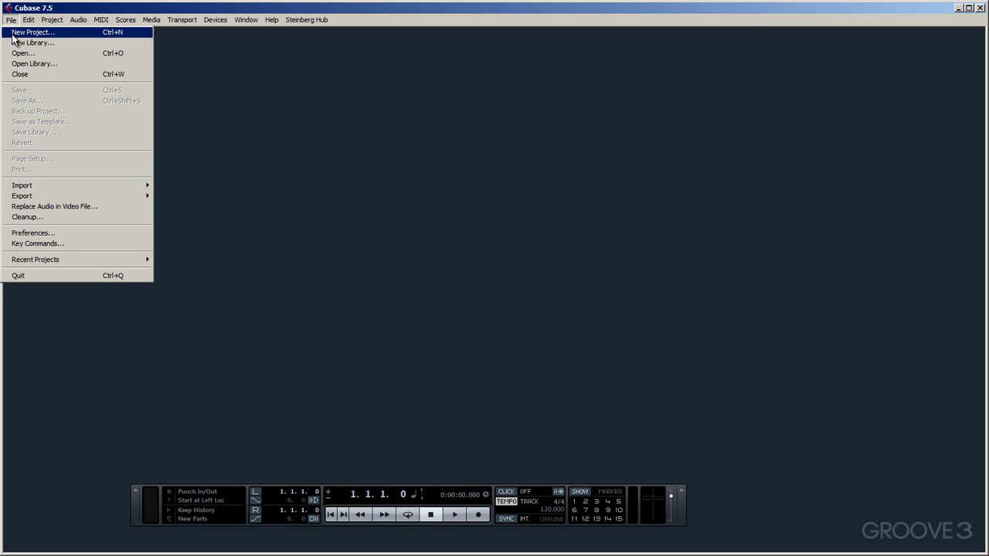
pyautogui.click(13, 35)
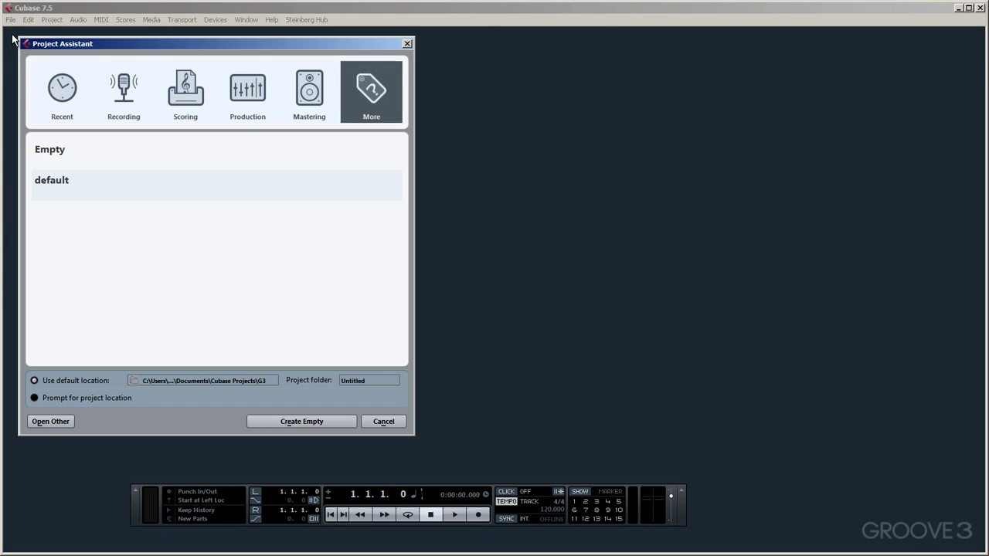
pyautogui.click(47, 159)
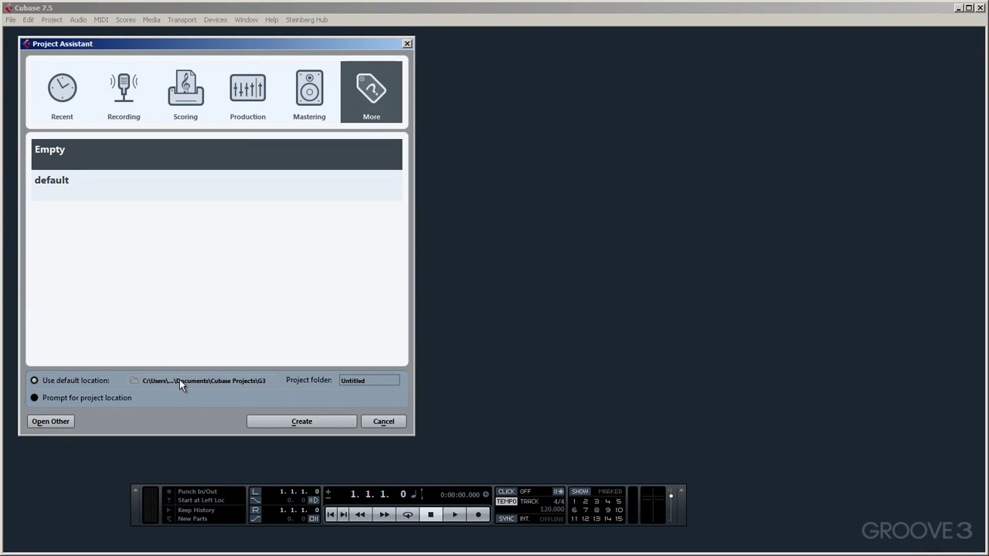
pyautogui.click(301, 421)
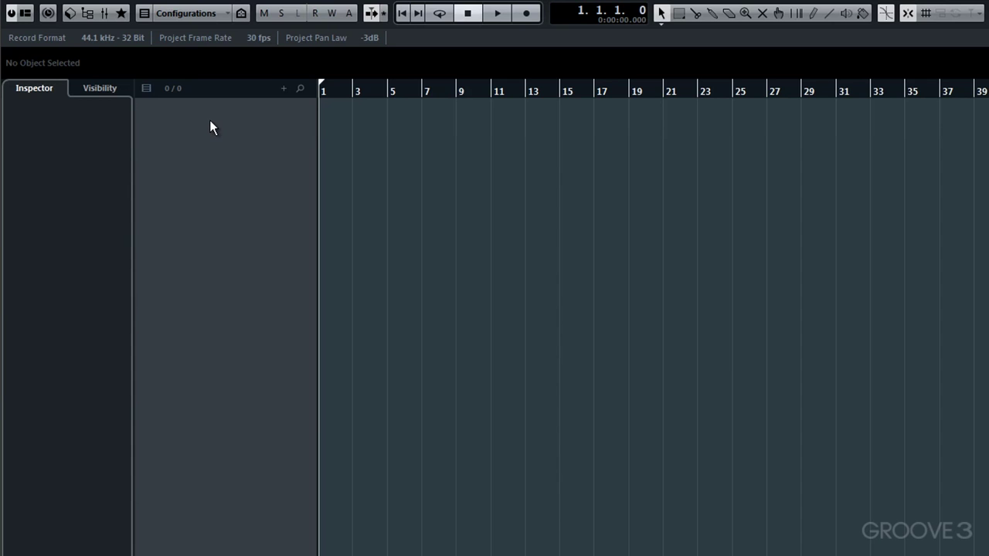
# Add a Chord Track, drag it taller, and widen the track list area
pyautogui.rightClick(210, 122)
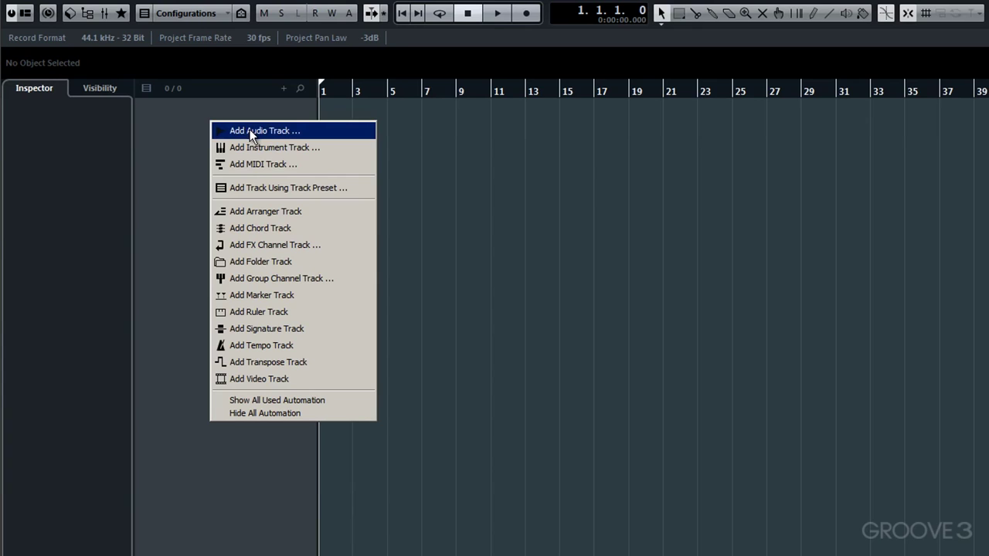
pyautogui.click(290, 227)
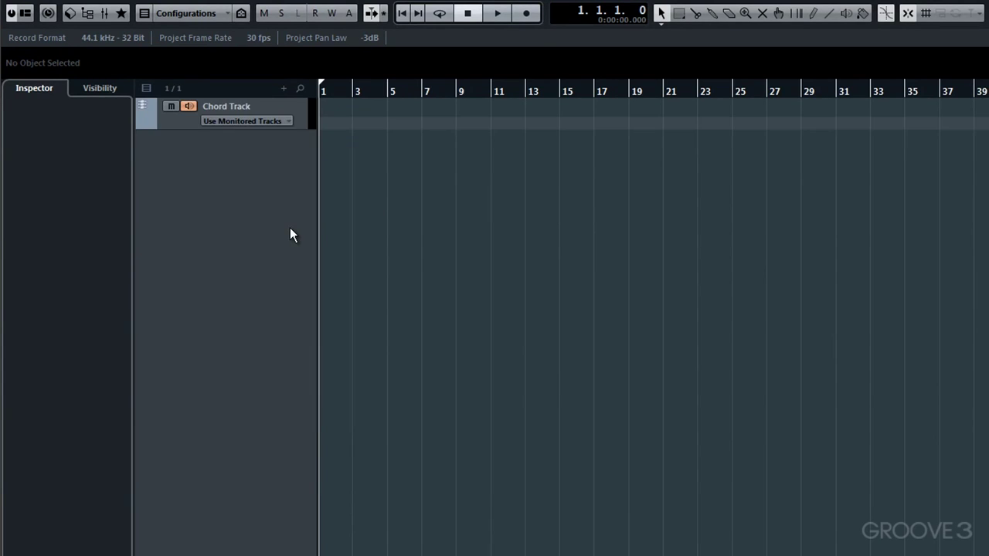
pyautogui.moveTo(187, 128); pyautogui.dragTo(180, 154)
pyautogui.moveTo(318, 123); pyautogui.dragTo(380, 122)
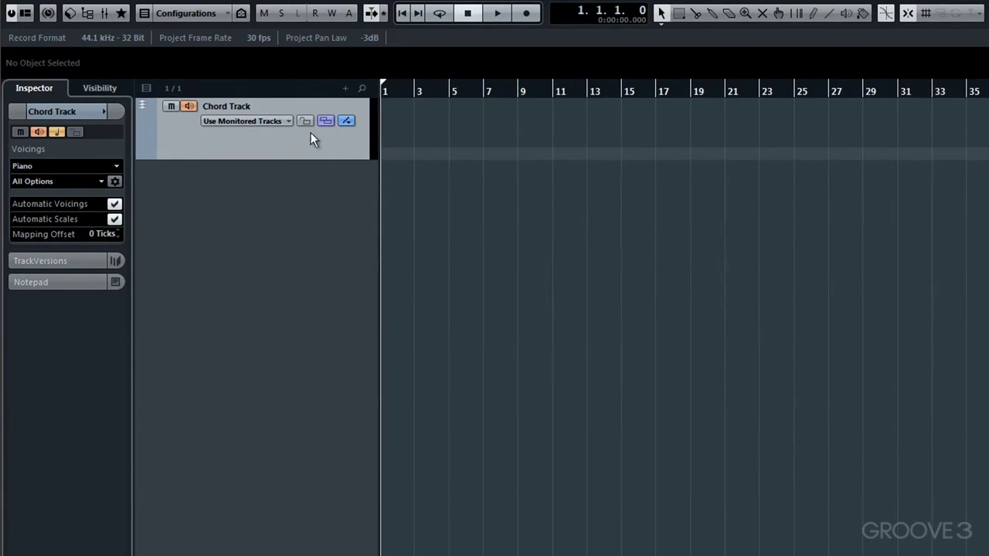
# Start a new instrument track with Modartt's Pianoteq 4 STAGE (64-bit) as its instrument
pyautogui.rightClick(228, 171)
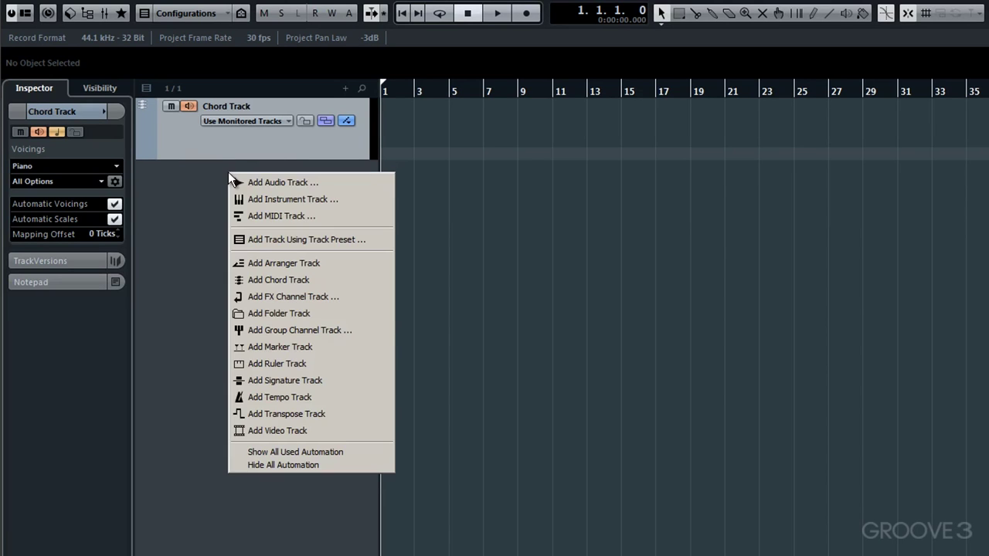
pyautogui.click(273, 199)
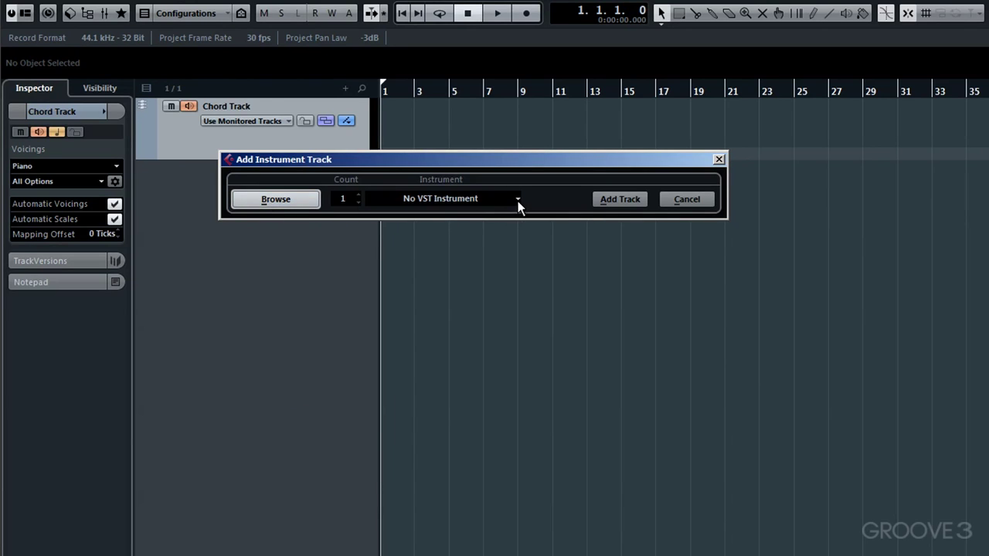
pyautogui.click(518, 199)
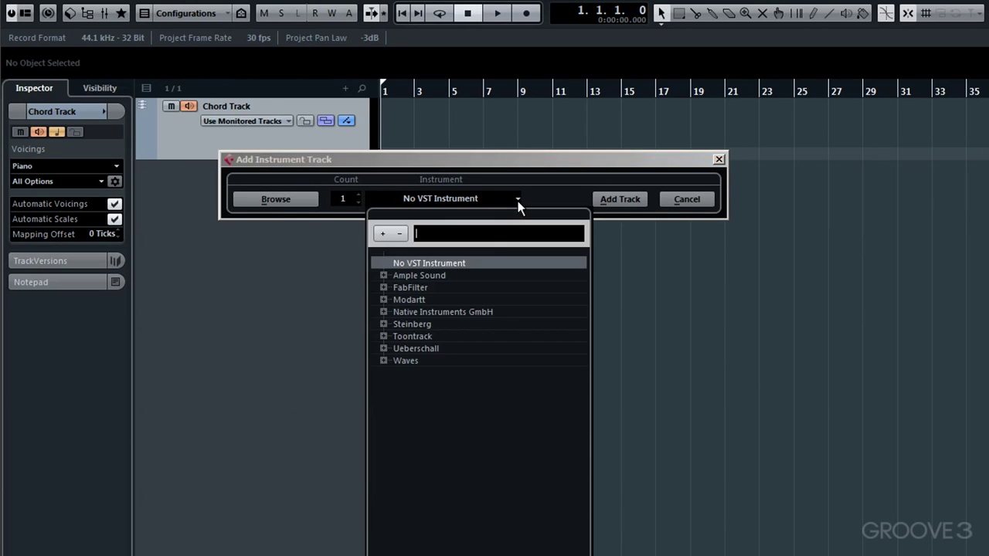
pyautogui.click(384, 300)
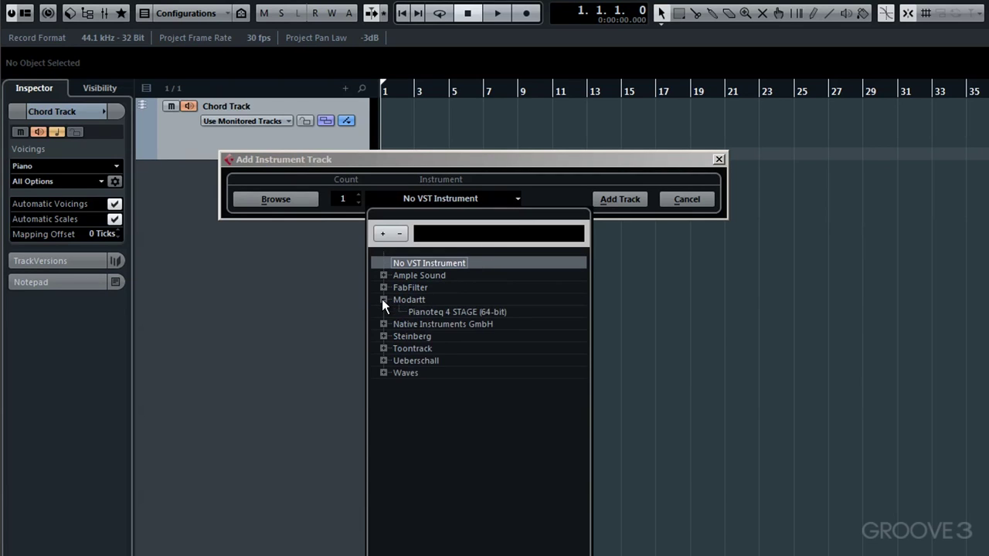
pyautogui.click(423, 312)
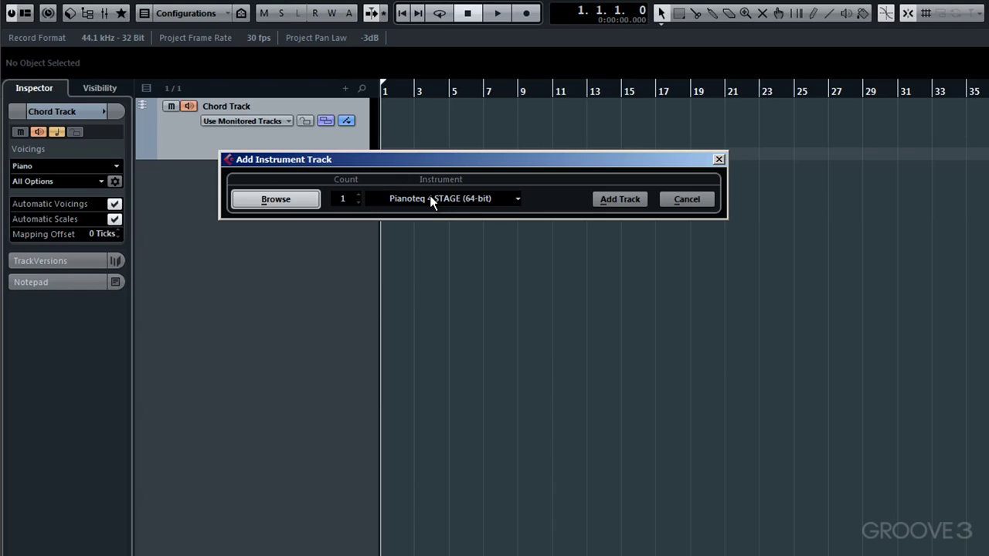
# Add the Pianoteq 4 STAGE track with the D4 Daily Practice preset, then close its panel
pyautogui.click(601, 201)
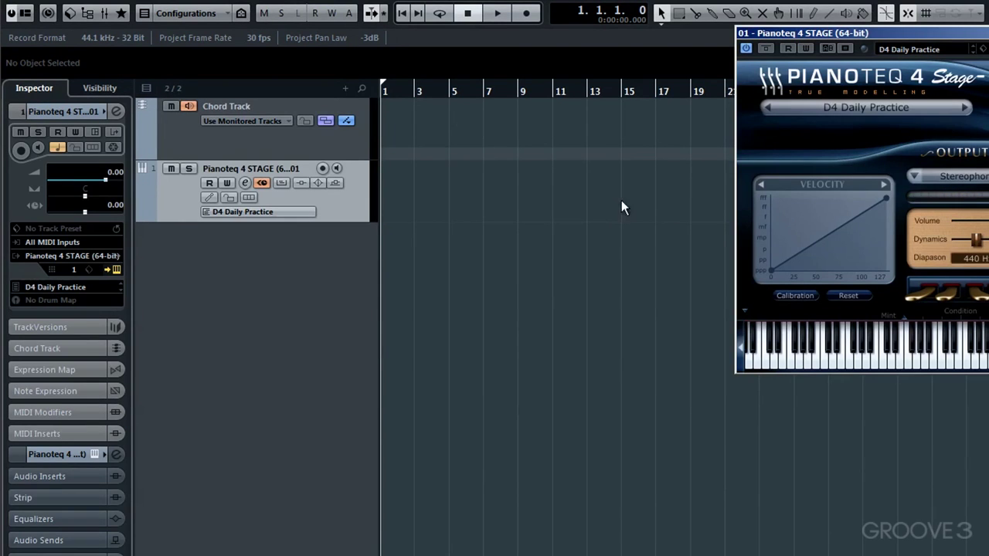
pyautogui.moveTo(765, 33); pyautogui.dragTo(167, 234)
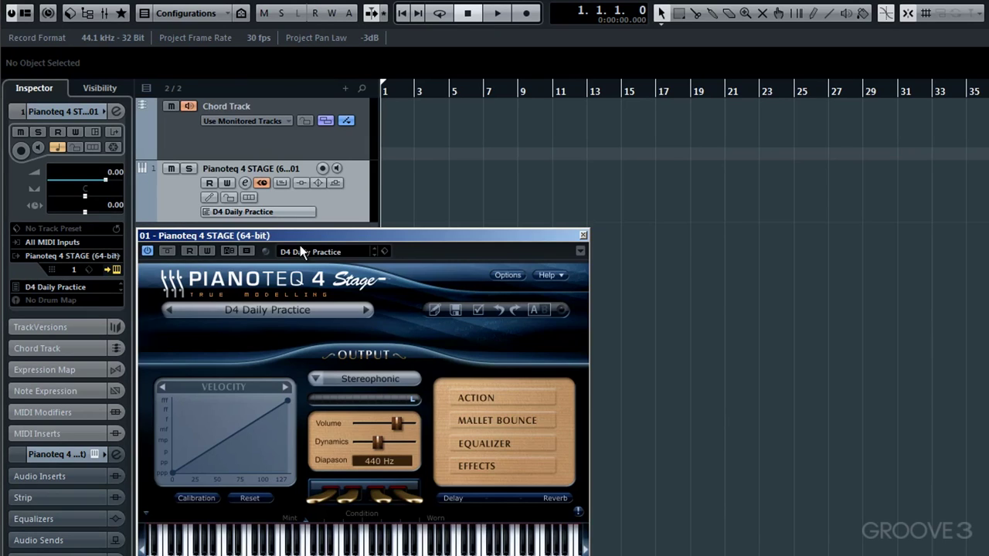
pyautogui.click(583, 235)
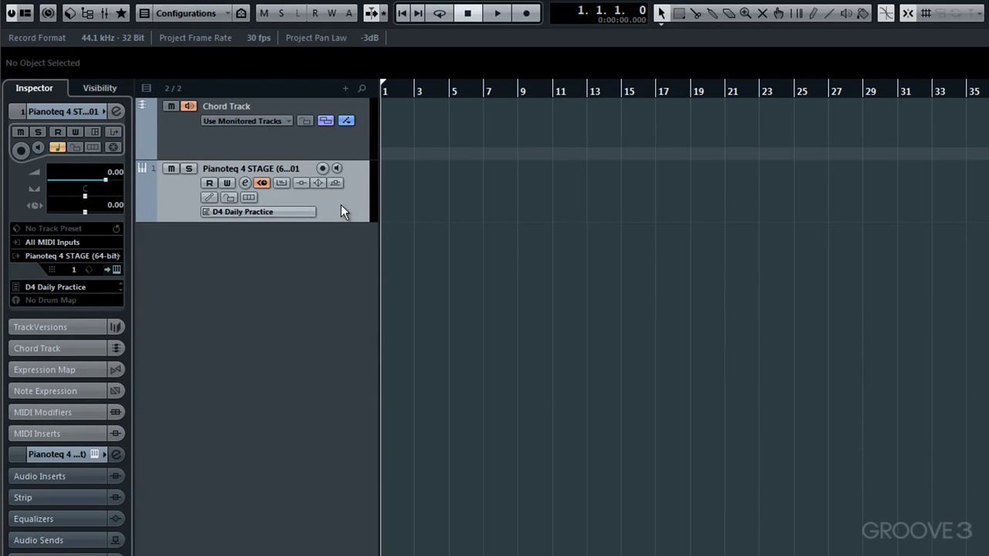
# Give the Pianoteq track the upright piano picture from the Track Pictures Browser
pyautogui.doubleClick(175, 204)
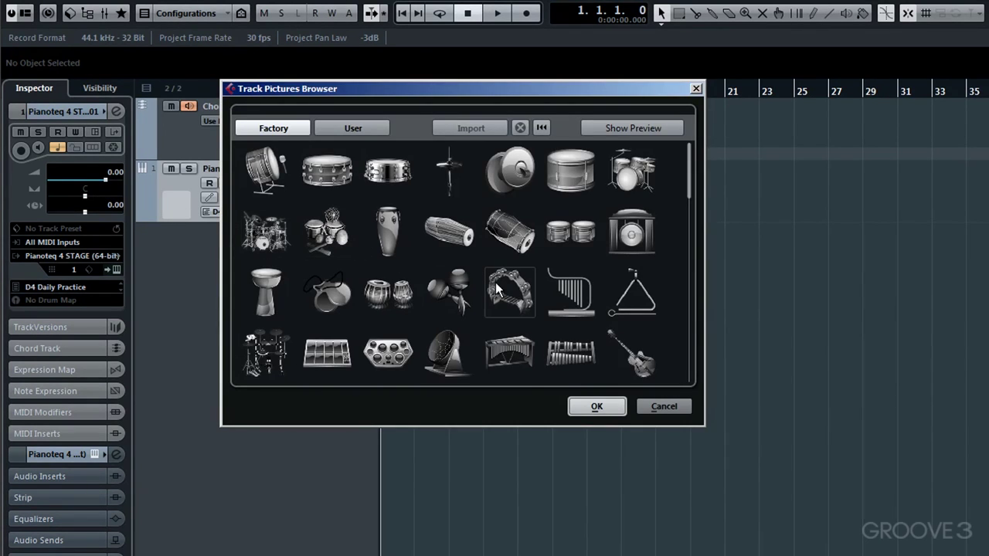
pyautogui.scroll(-3, 687, 219)
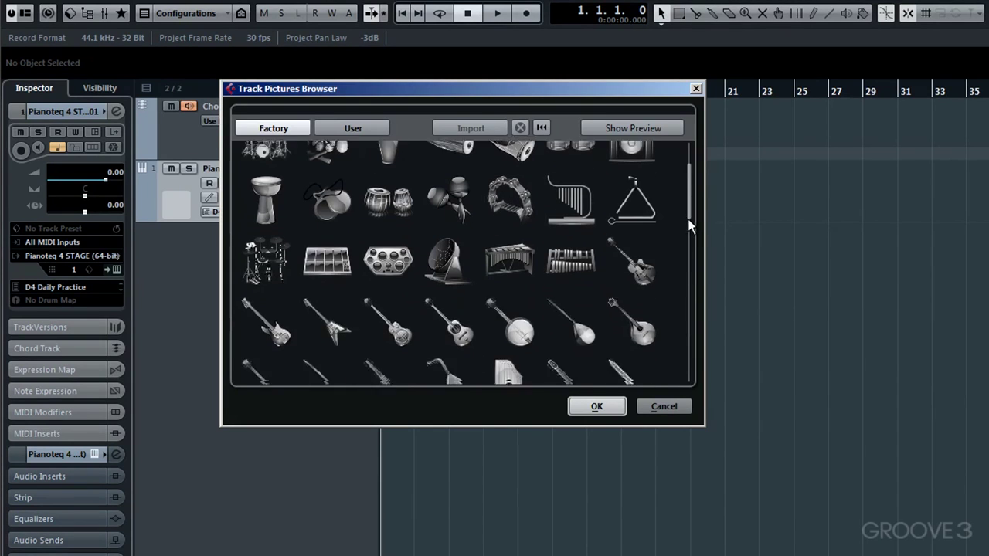
pyautogui.moveTo(688, 218); pyautogui.dragTo(677, 285)
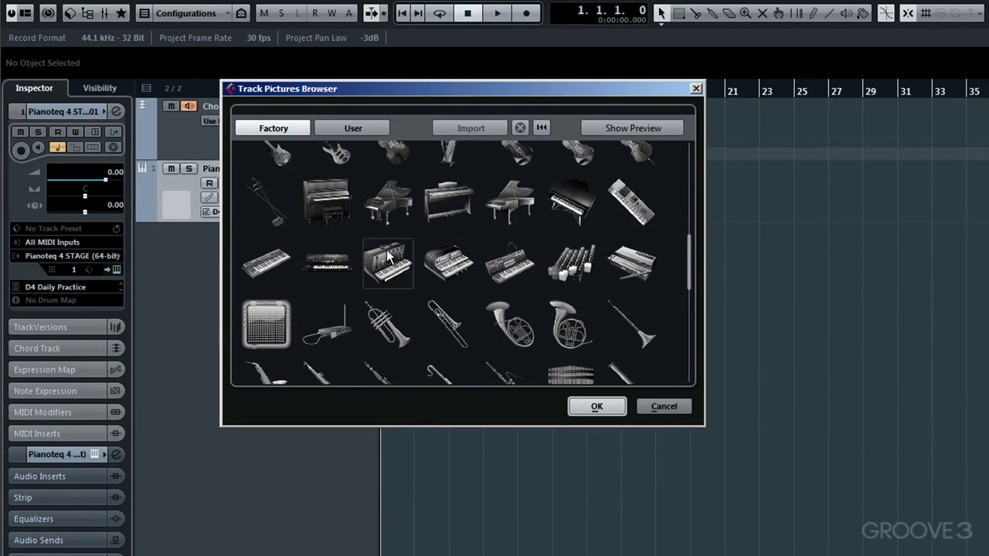
pyautogui.click(339, 208)
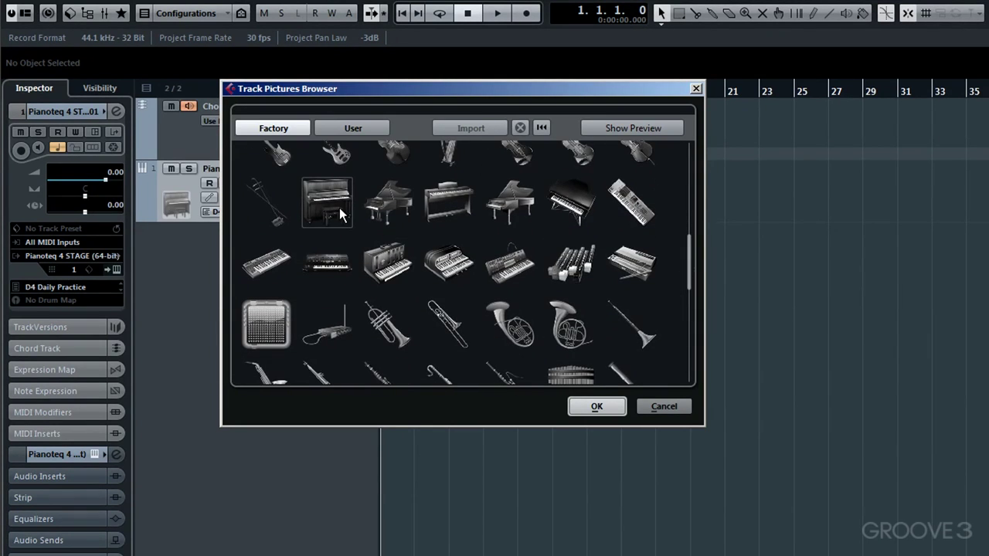
pyautogui.click(596, 406)
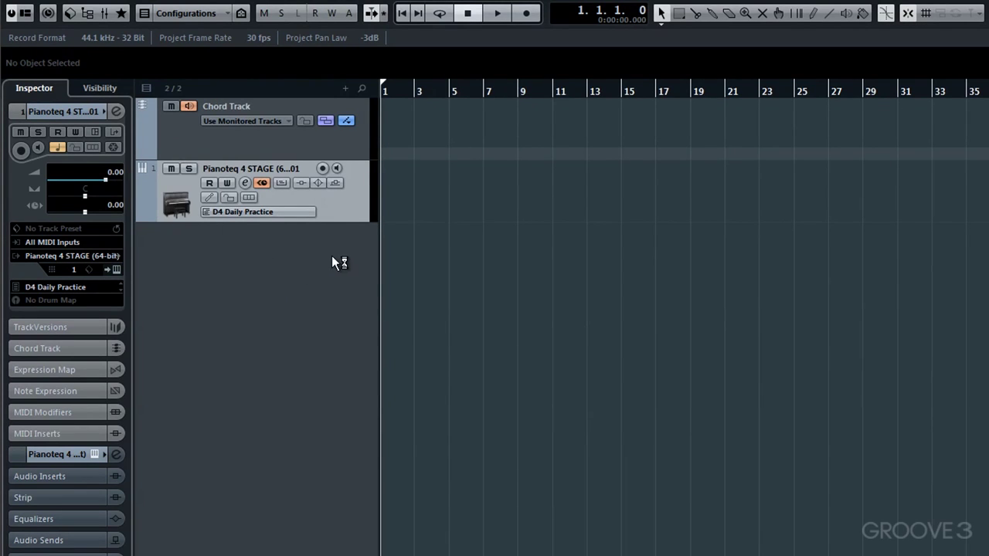
# Route the Chord Track to Pianoteq 4 STAGE (64-bit) 01 and toggle Audition Chords off and on
pyautogui.click(255, 144)
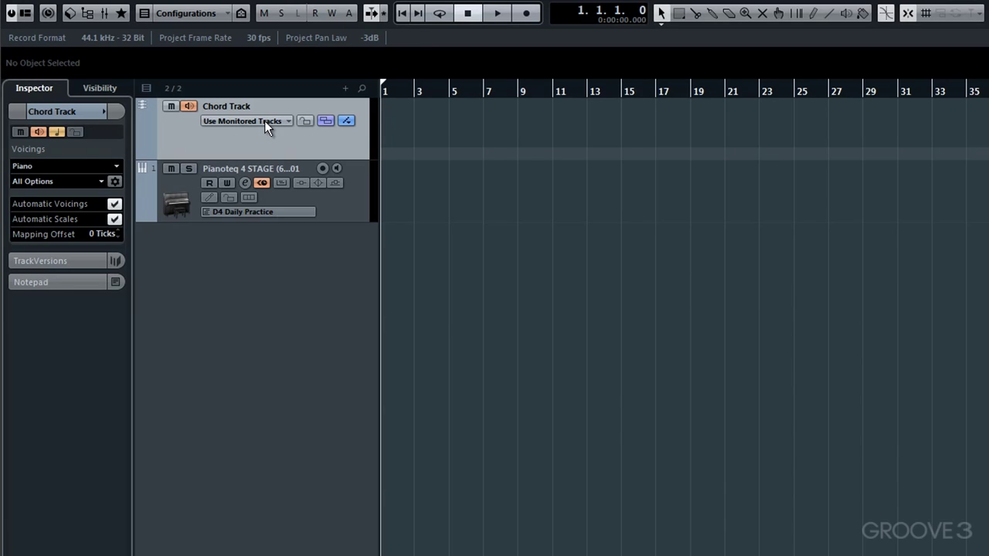
pyautogui.click(264, 121)
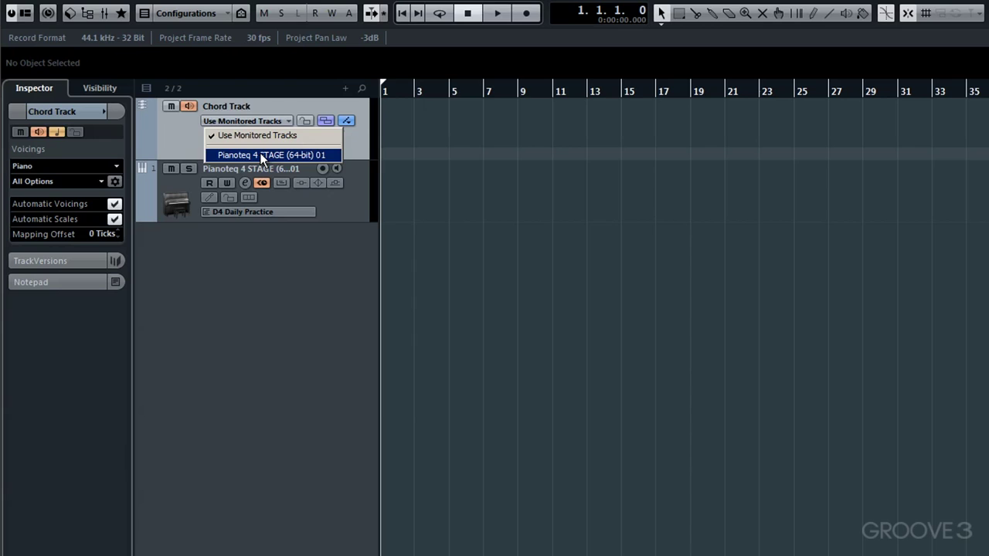
pyautogui.click(263, 156)
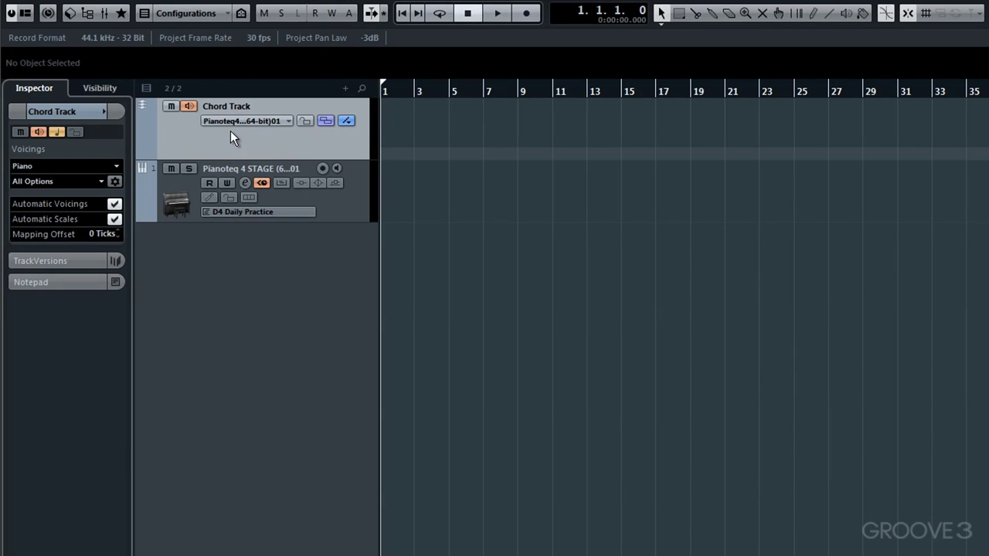
pyautogui.click(188, 106)
pyautogui.click(190, 106)
# Toggle chord auditioning off and on, and keep the Chord Track's Piano voicings
pyautogui.click(39, 133)
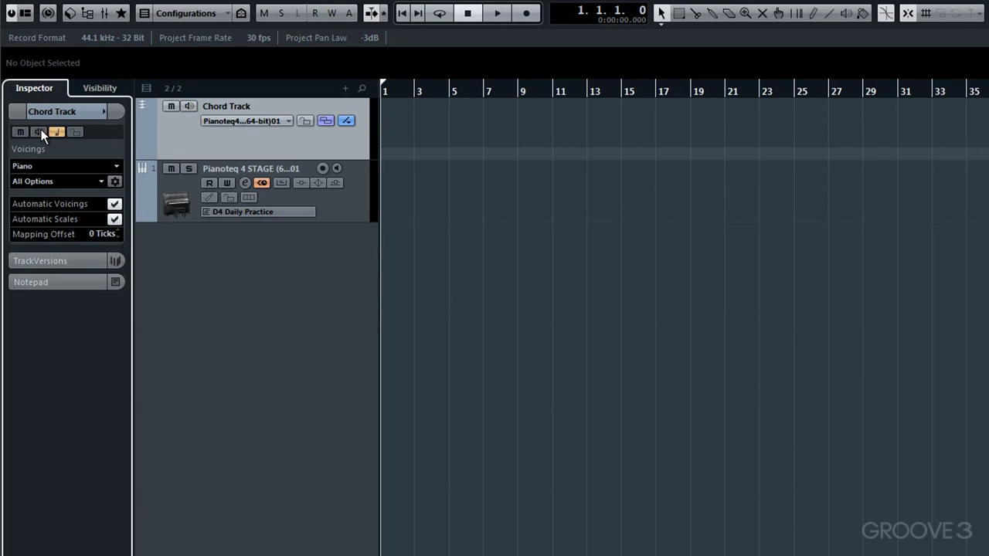
pyautogui.click(39, 133)
pyautogui.click(116, 166)
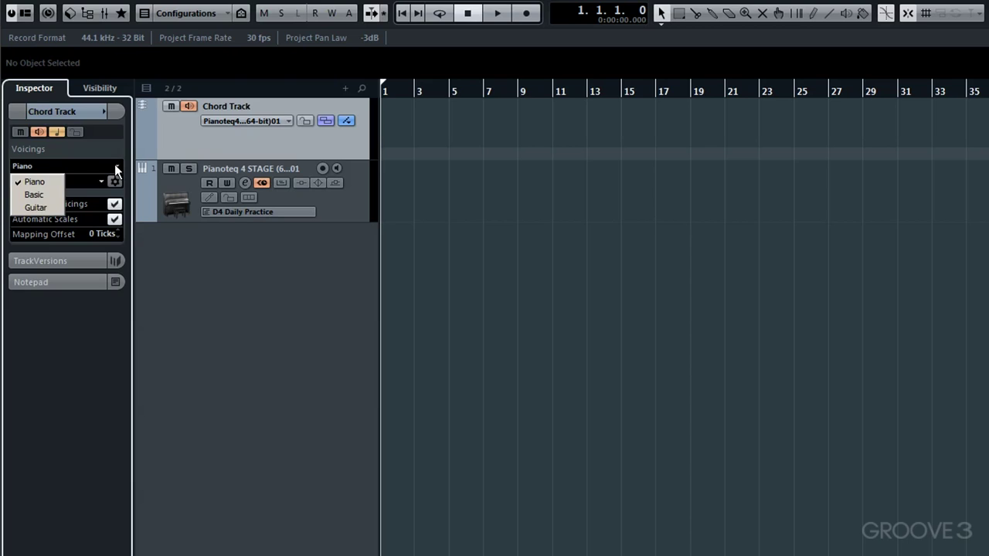
pyautogui.click(44, 182)
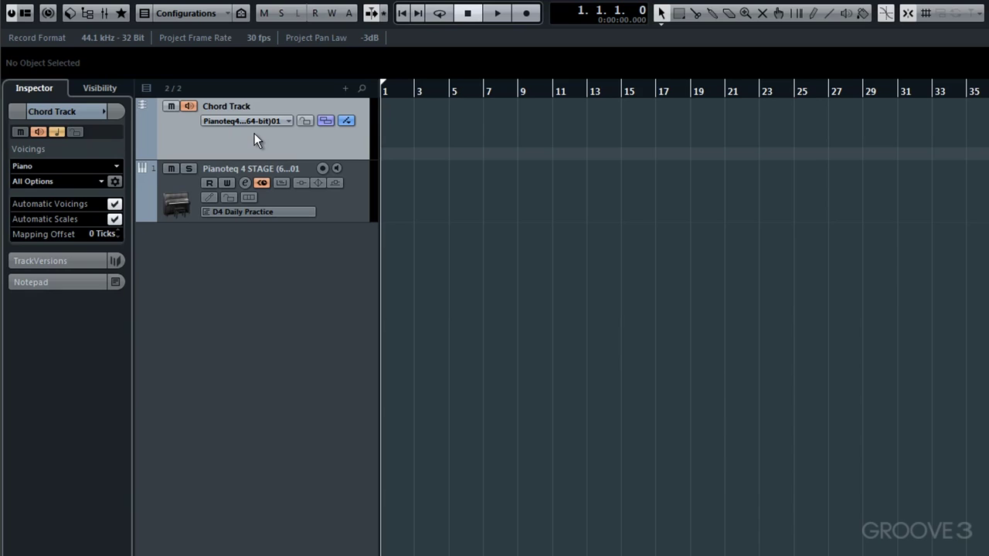
# Enable monitoring on the Pianoteq track, then reselect the Chord Track
pyautogui.click(340, 207)
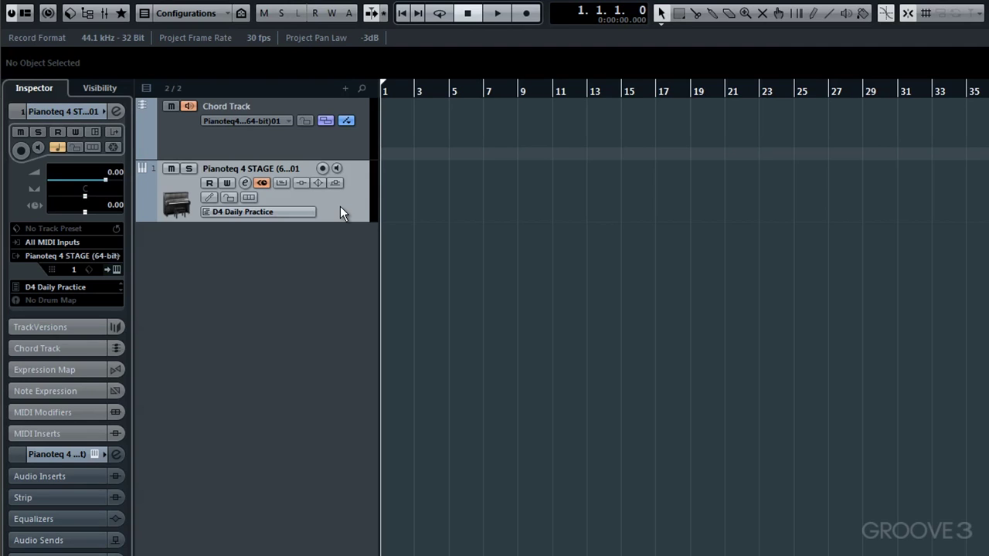
pyautogui.click(337, 169)
pyautogui.click(350, 151)
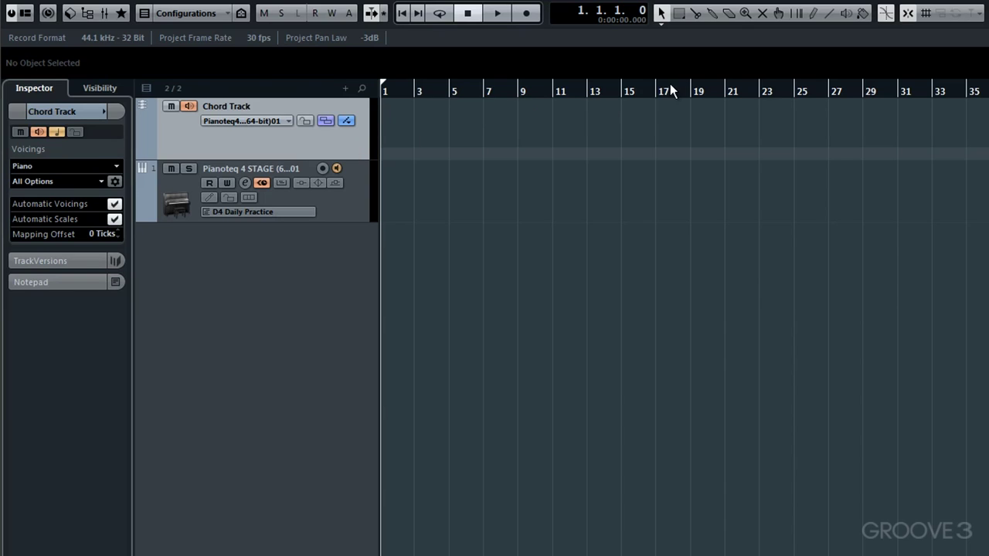
# Draw empty chord events at bars 1, 5, 9 and 13 on the Chord Track
pyautogui.click(812, 13)
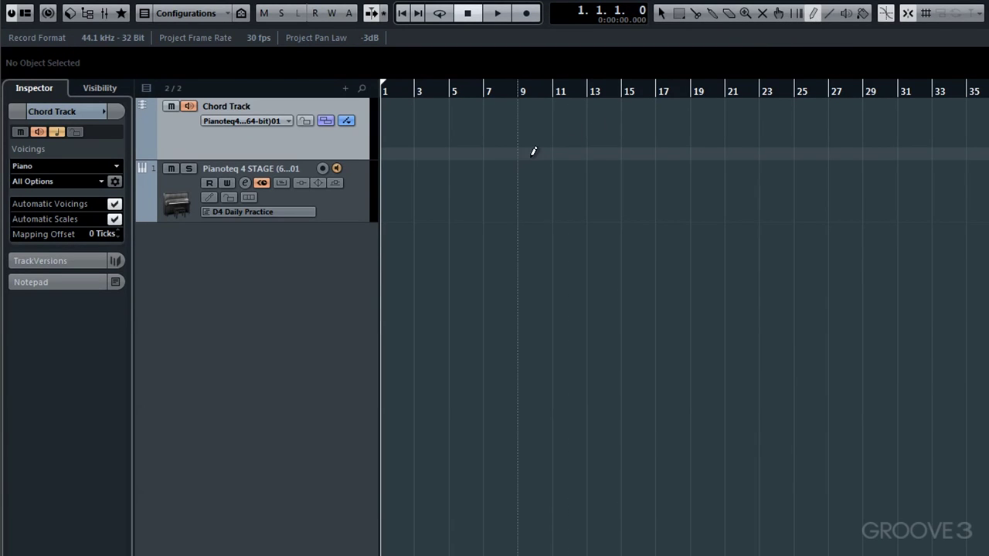
pyautogui.click(392, 120)
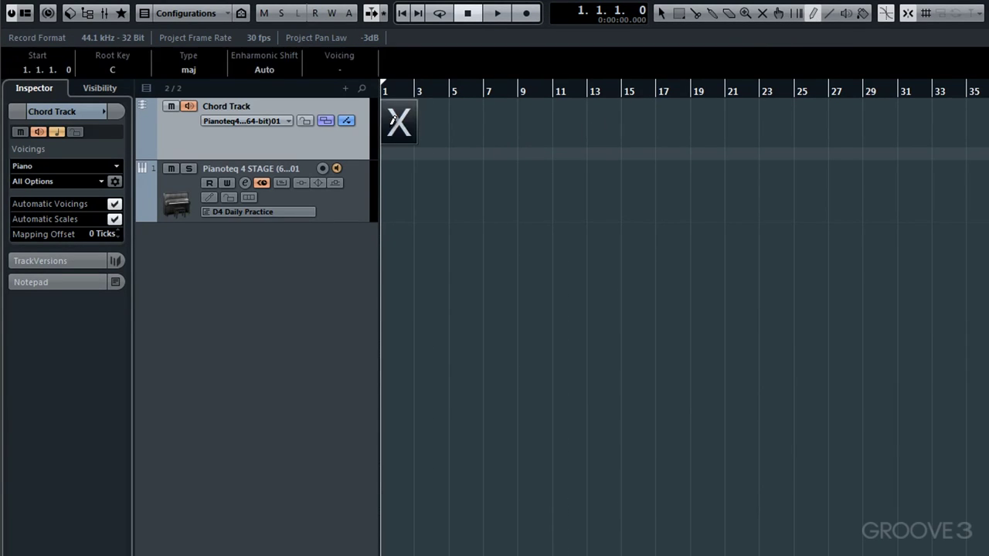
pyautogui.click(458, 116)
pyautogui.click(529, 116)
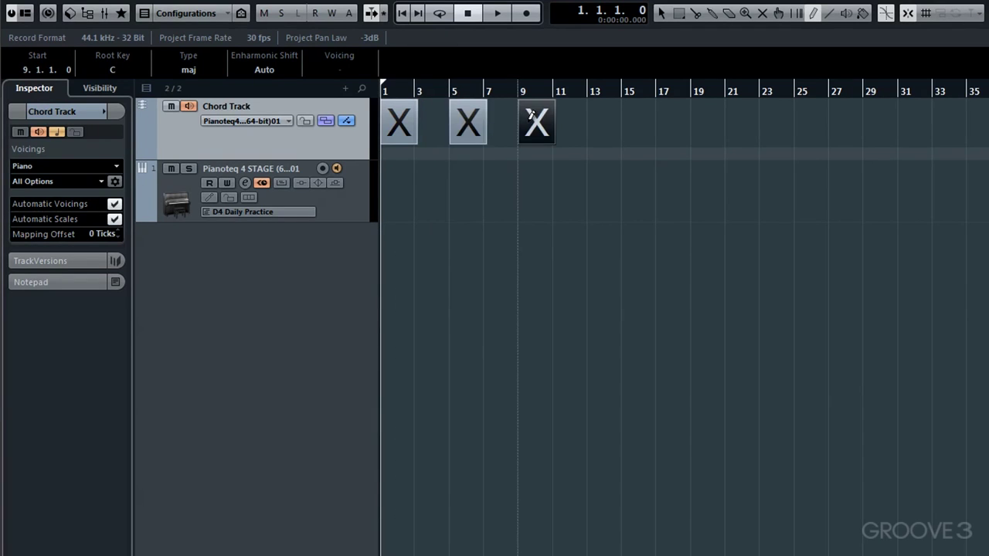
pyautogui.click(601, 116)
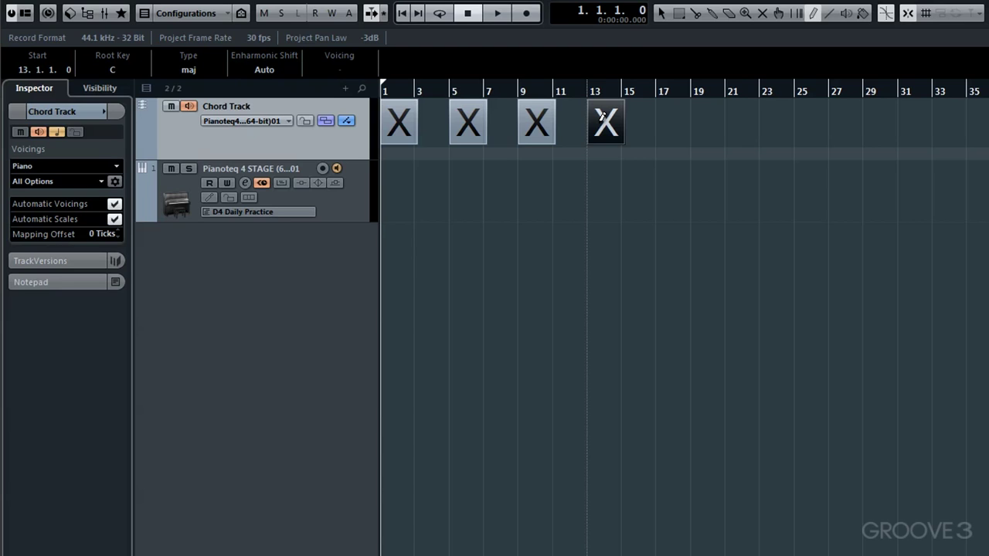
# Return to the Object Selection tool, toggle Show Scales off and on, and go to the project start
pyautogui.click(662, 13)
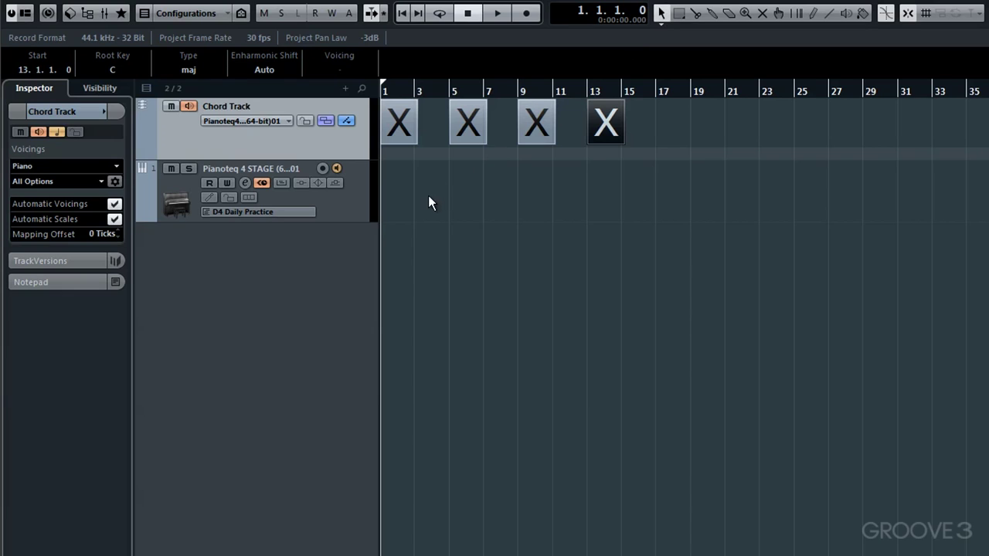
pyautogui.click(346, 122)
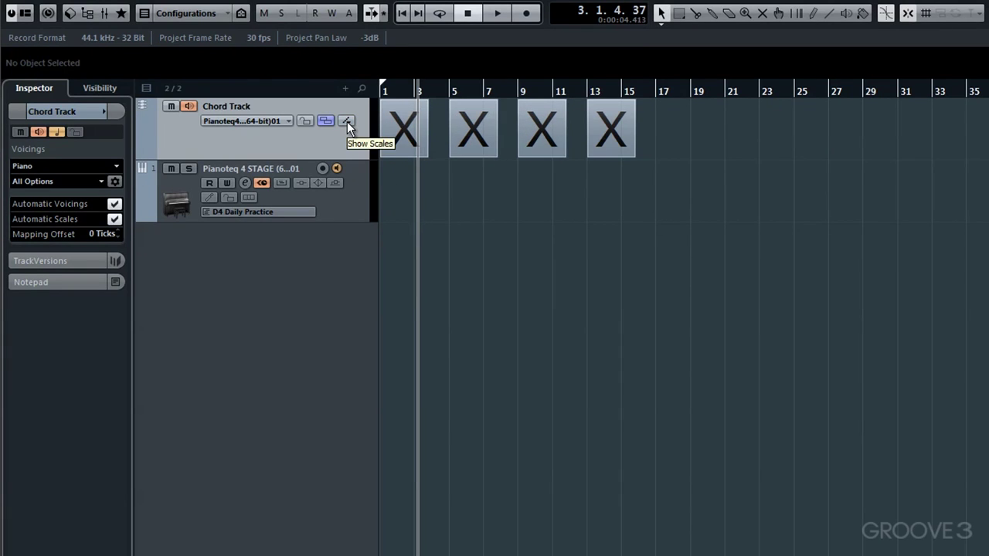
pyautogui.click(346, 121)
pyautogui.press('Home')
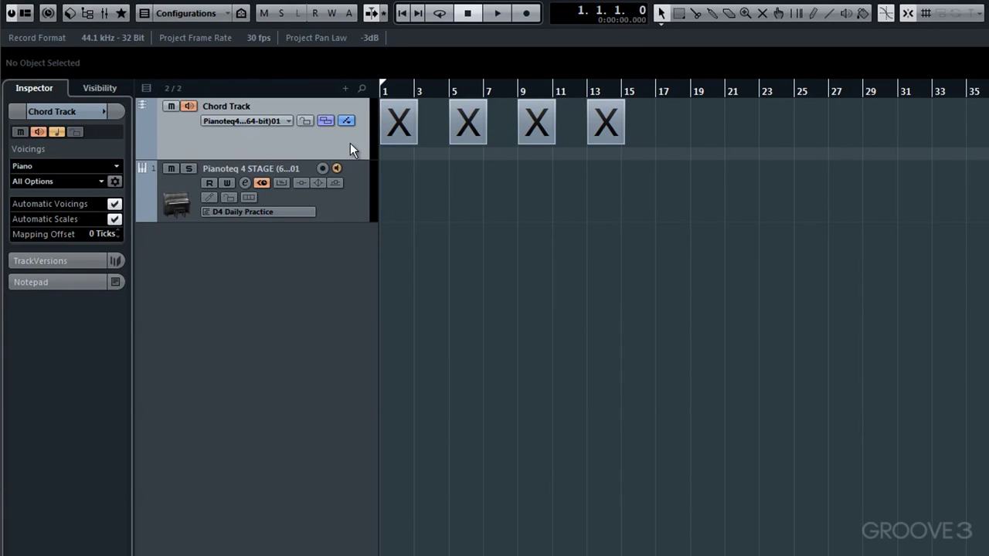
# Define the bar 1 chord event as Amin, with root A and type min
pyautogui.doubleClick(399, 124)
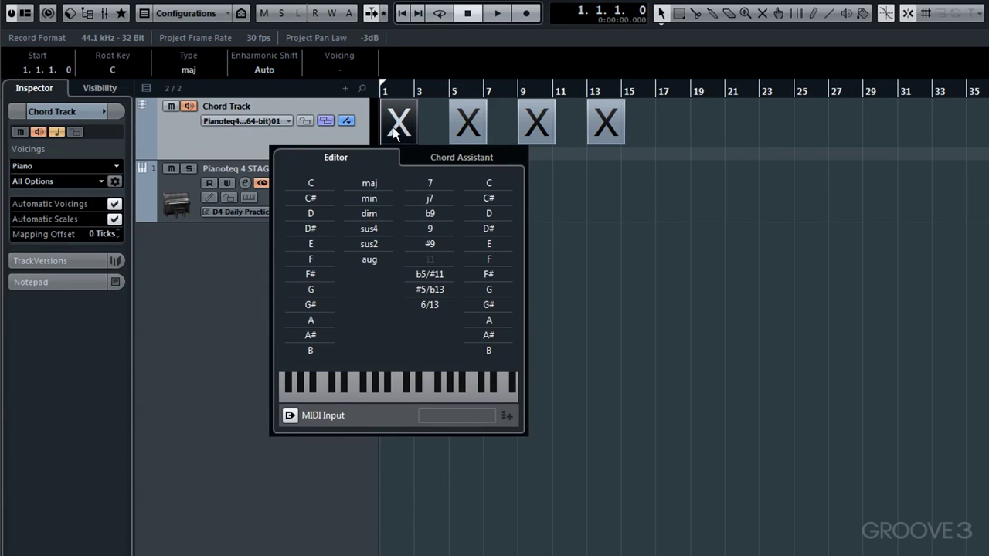
pyautogui.click(454, 158)
pyautogui.click(359, 155)
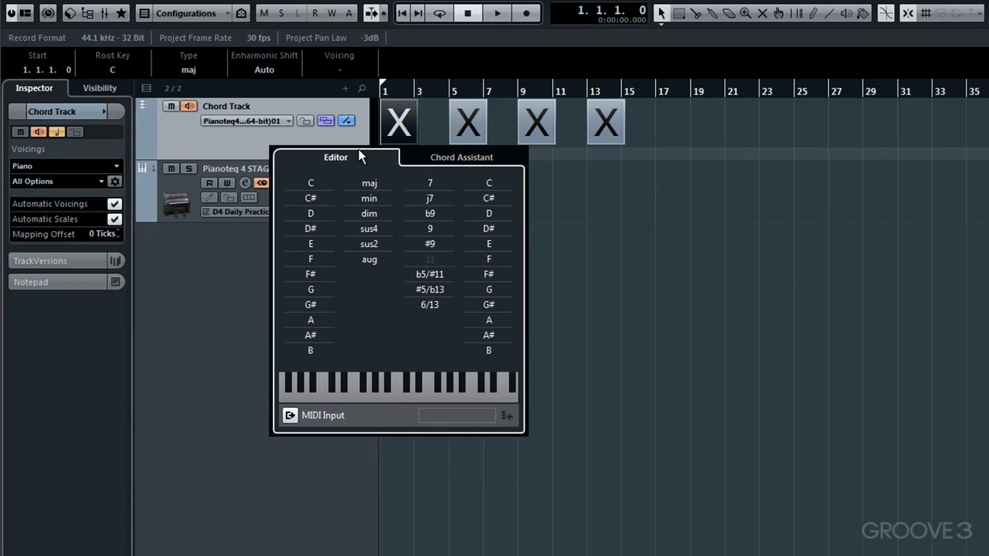
pyautogui.click(311, 320)
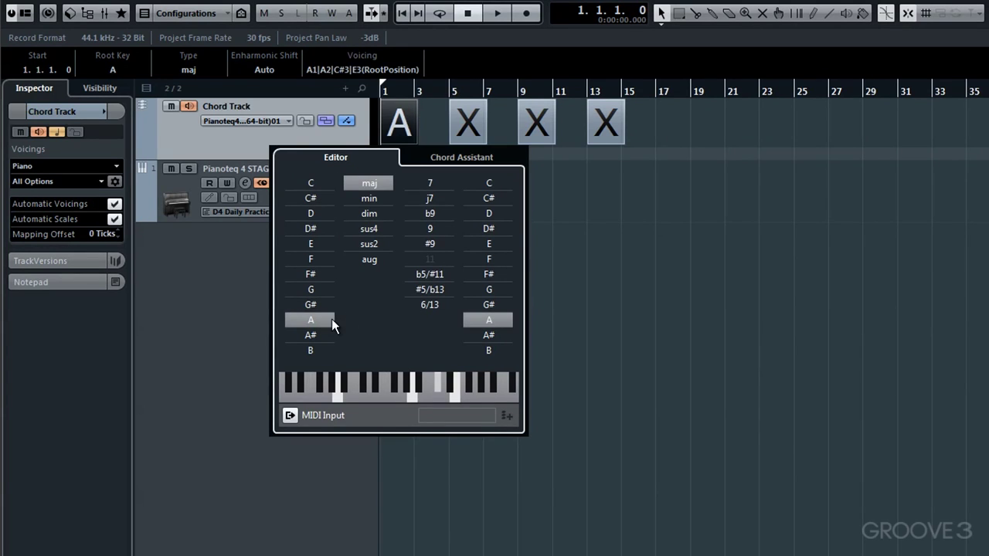
pyautogui.click(369, 199)
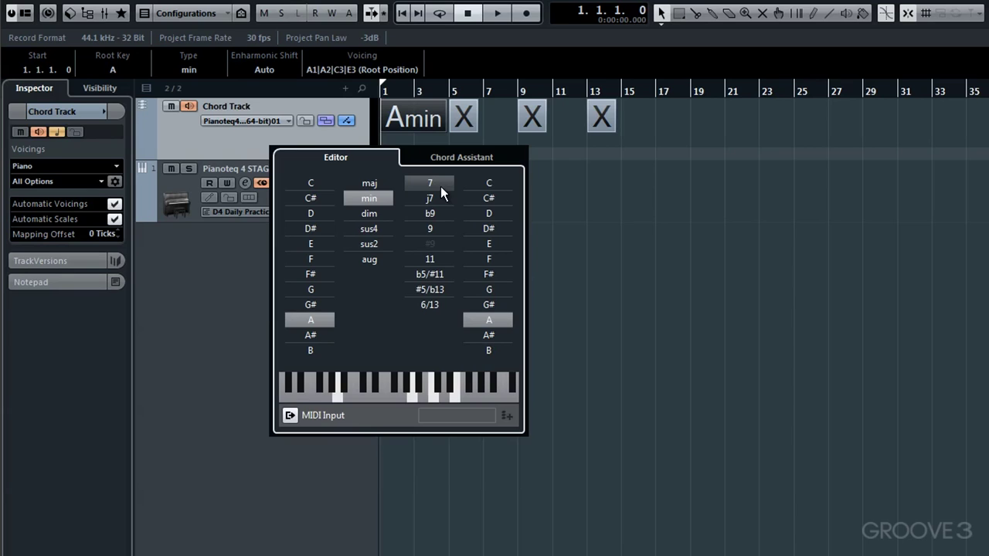
# Set the bar 5 chord event to Dmin7: root D, type min, tension 7
pyautogui.click(462, 114)
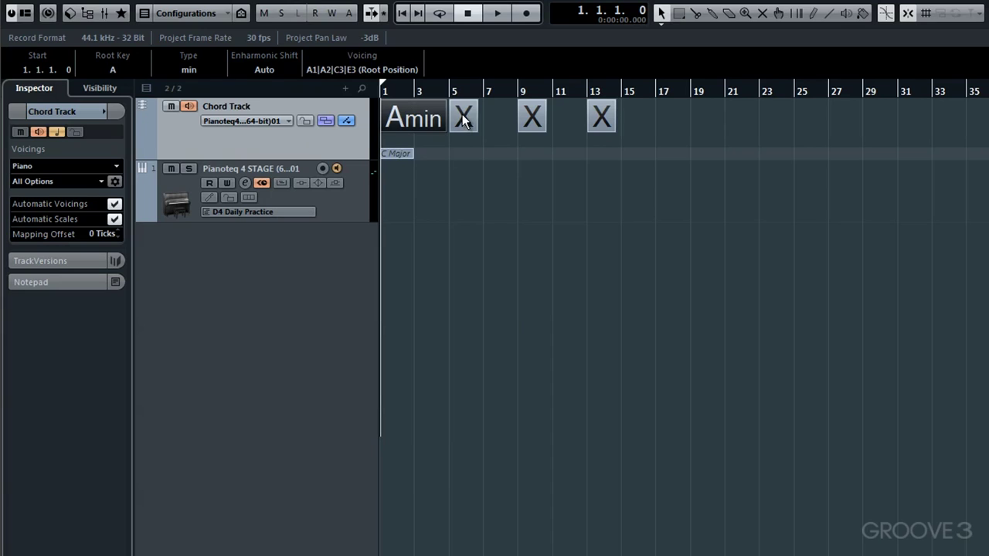
pyautogui.click(462, 114)
pyautogui.doubleClick(462, 116)
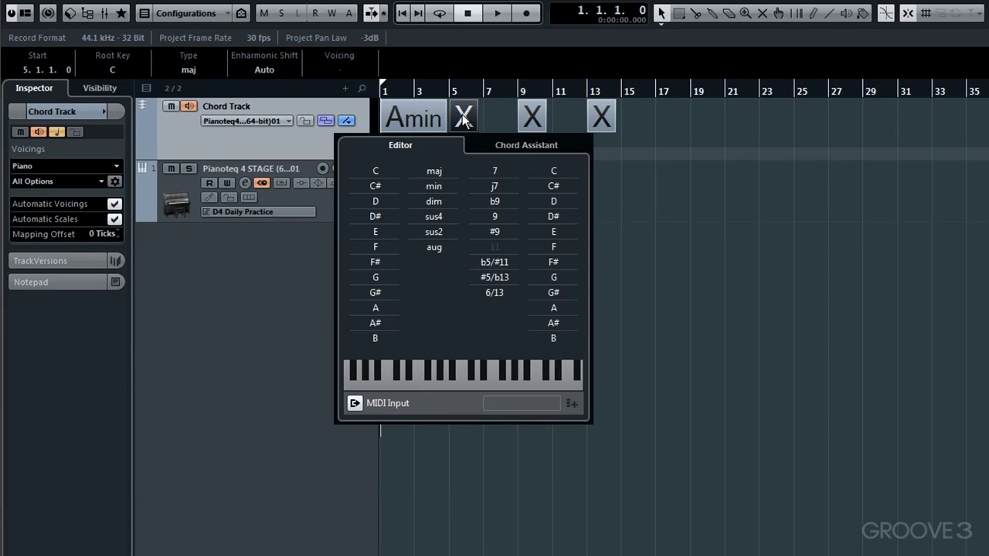
pyautogui.click(378, 201)
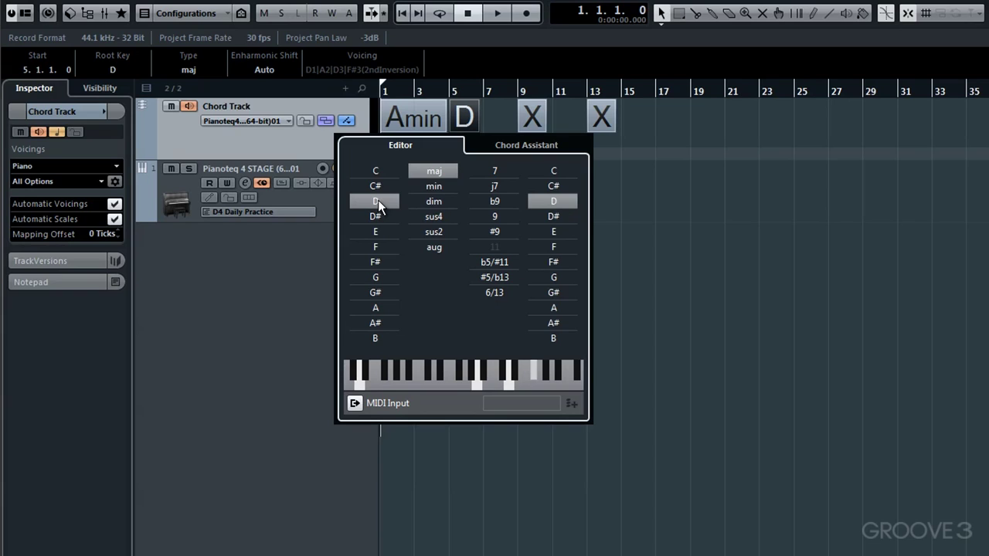
pyautogui.click(429, 185)
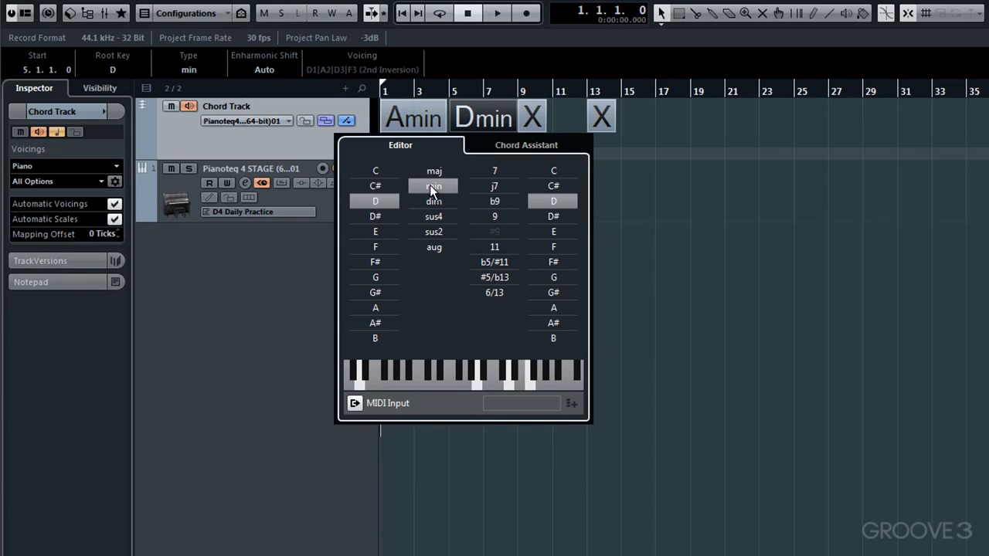
pyautogui.click(495, 171)
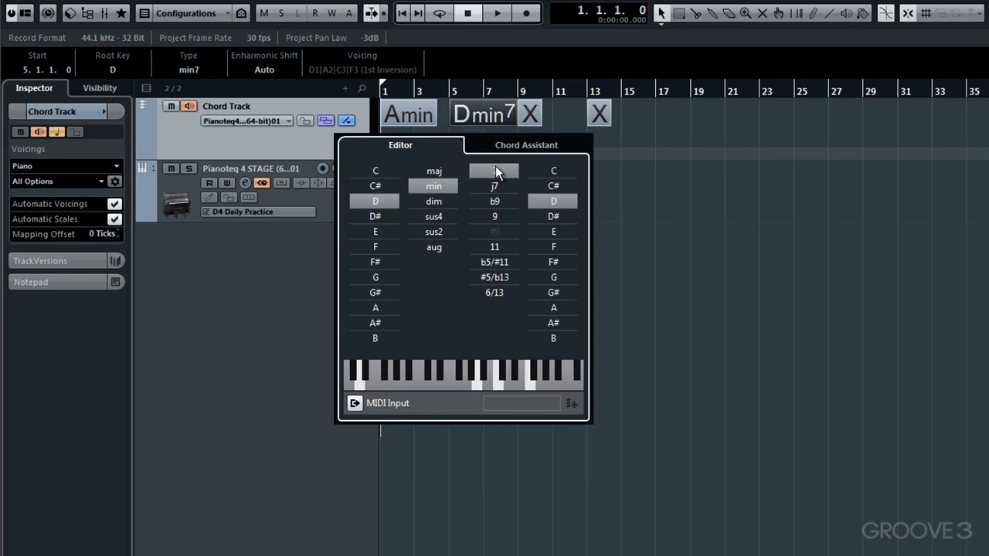
# Make the bar 9 chord G major and the bar 13 chord Cmaj7
pyautogui.click(530, 114)
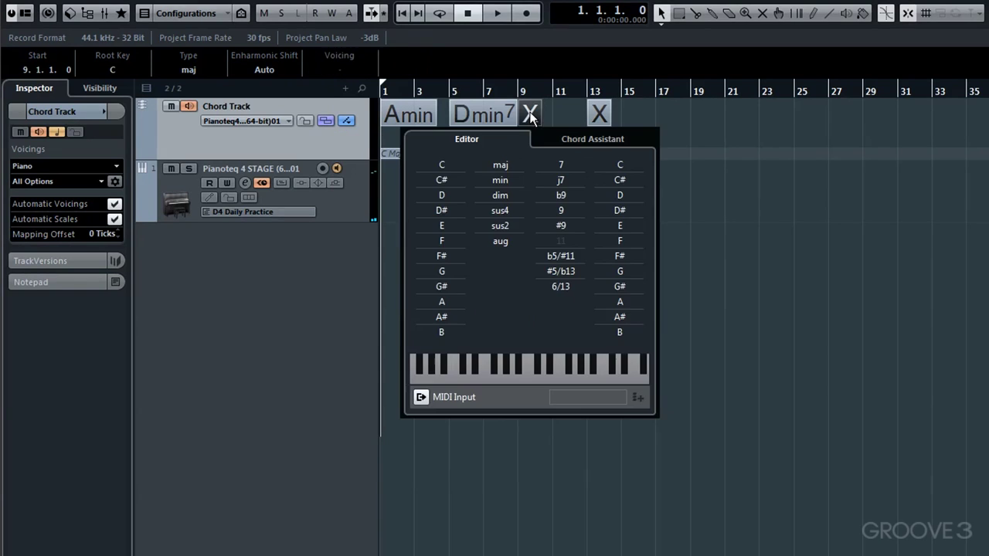
pyautogui.click(442, 270)
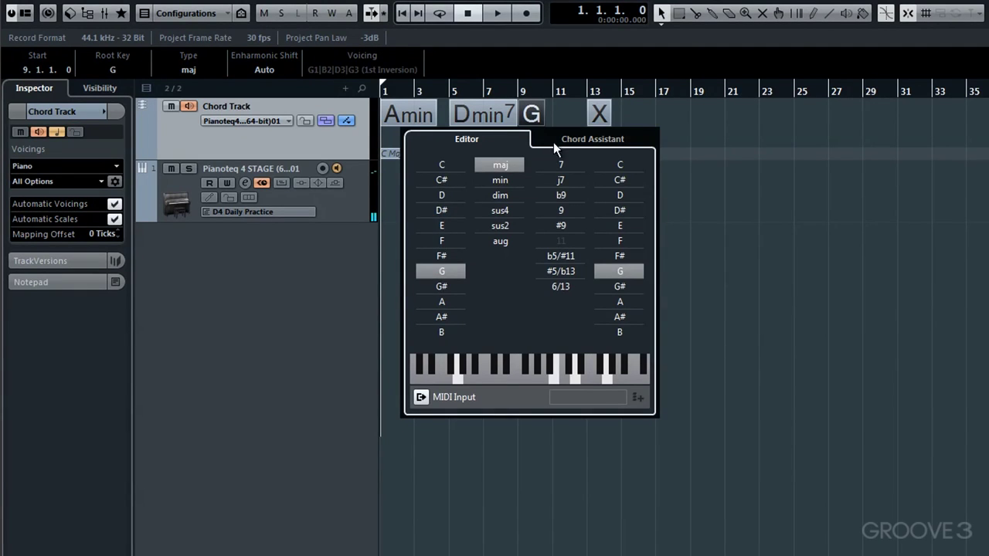
pyautogui.click(594, 113)
pyautogui.doubleClick(594, 113)
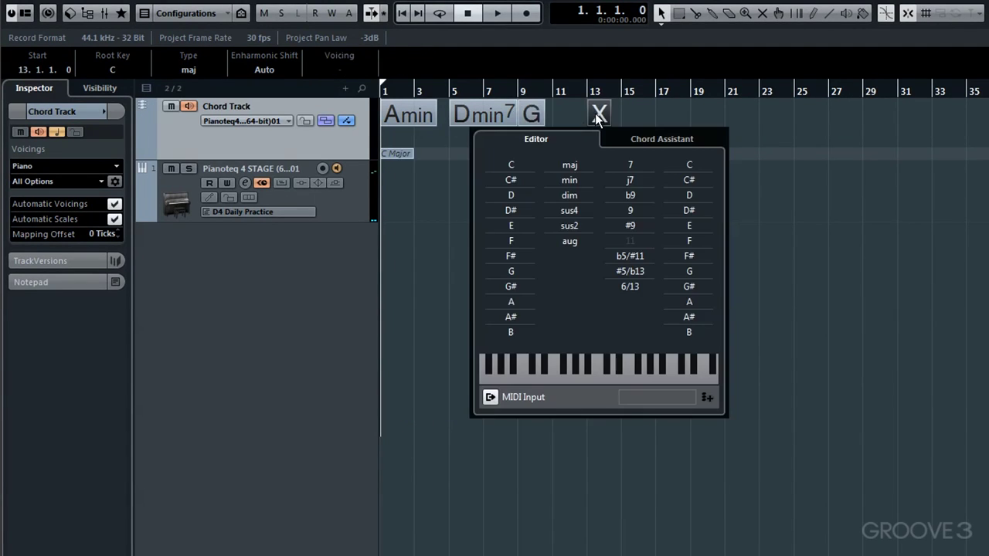
pyautogui.click(500, 163)
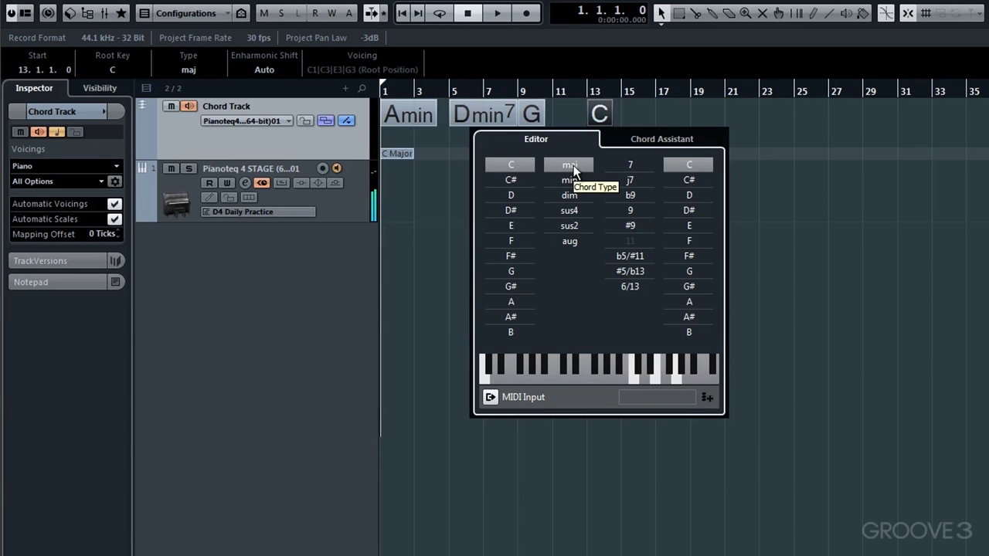
pyautogui.click(630, 181)
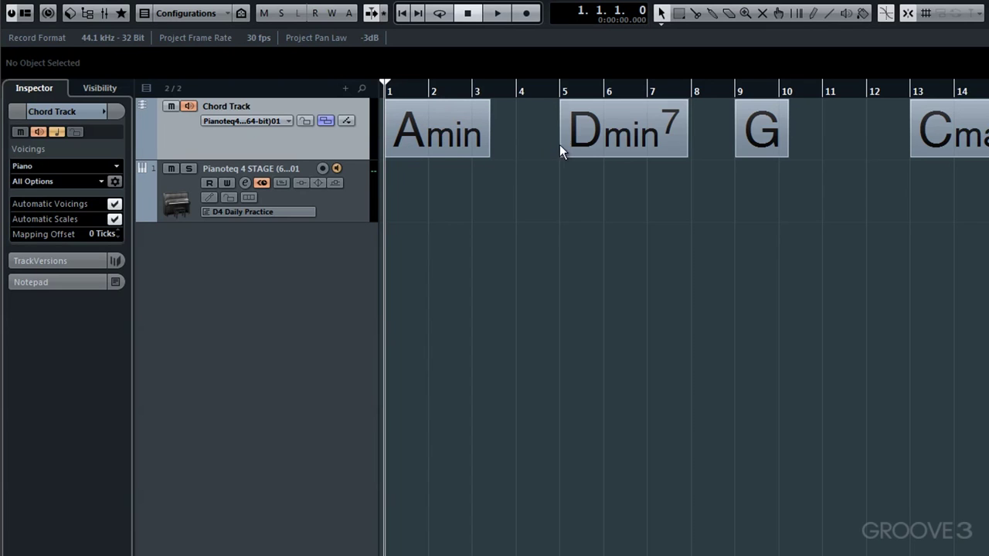
# Move the Dmin7 chord to bar 4, G to bar 7 and Cmaj7 to bar 9
pyautogui.click(610, 134)
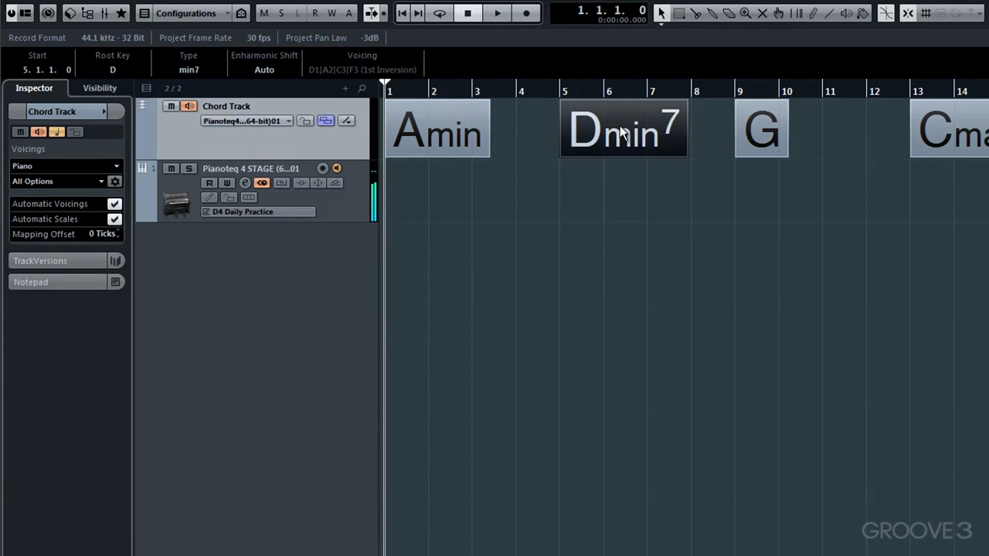
pyautogui.moveTo(624, 134); pyautogui.dragTo(555, 130)
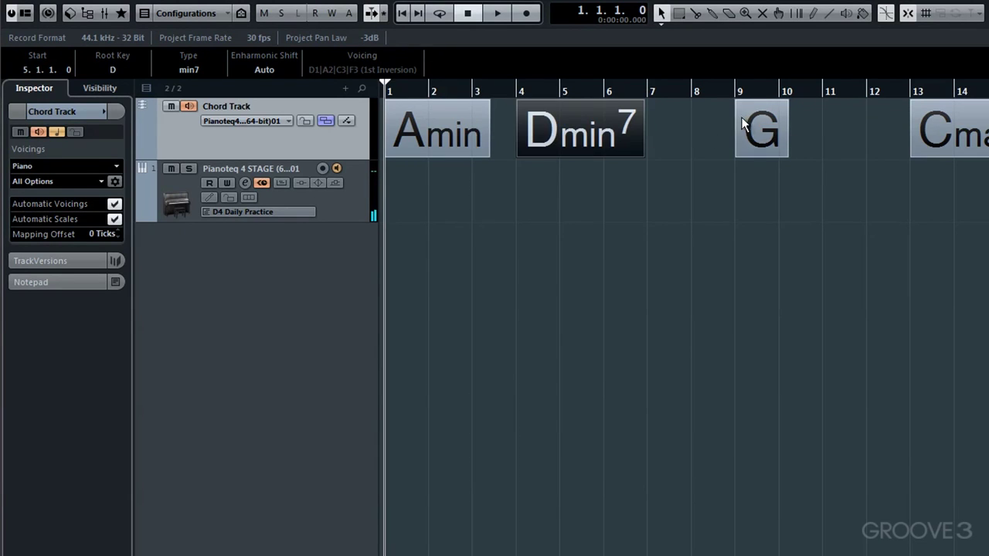
pyautogui.moveTo(757, 128); pyautogui.dragTo(682, 122)
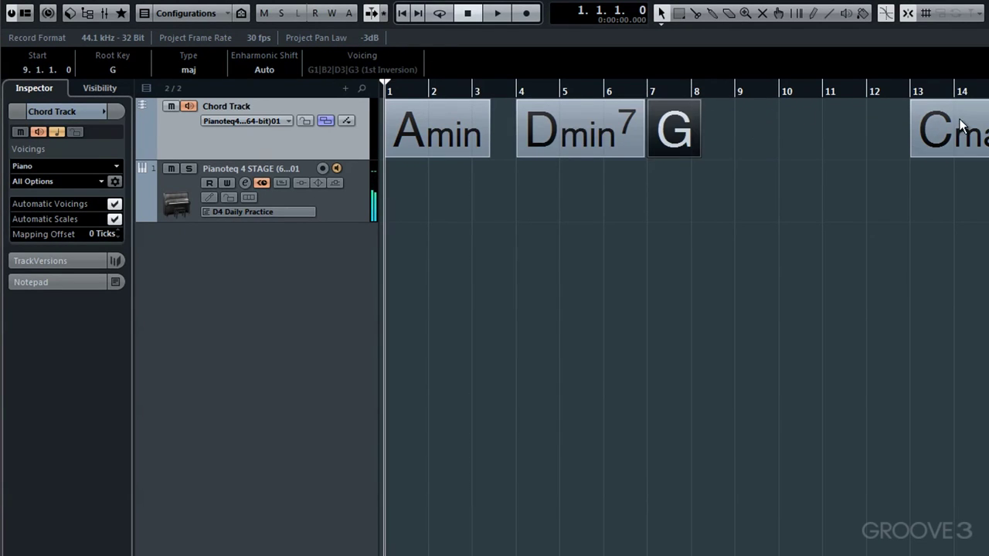
pyautogui.moveTo(931, 131); pyautogui.dragTo(776, 122)
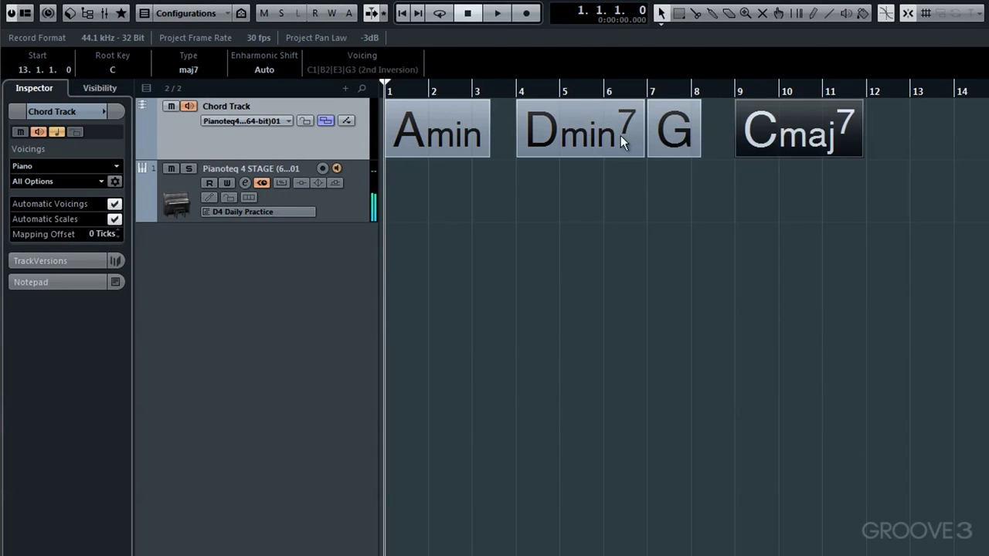
# Tighten the chords to Dmin7 at bar 3, G at bar 5, Cmaj7 at bar 6, then deselect and rewind
pyautogui.moveTo(539, 136); pyautogui.dragTo(530, 127)
pyautogui.moveTo(656, 124); pyautogui.dragTo(588, 126)
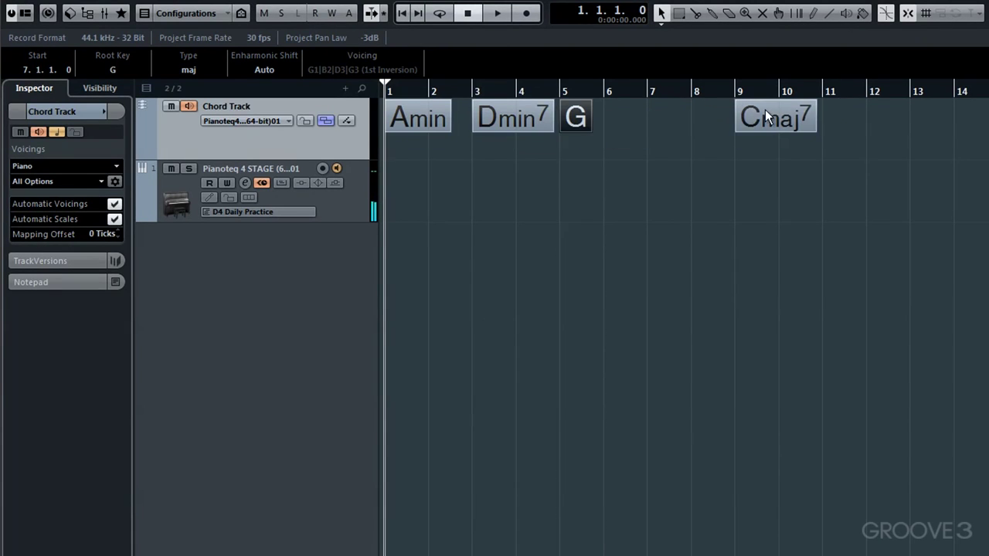
pyautogui.moveTo(748, 117); pyautogui.dragTo(626, 119)
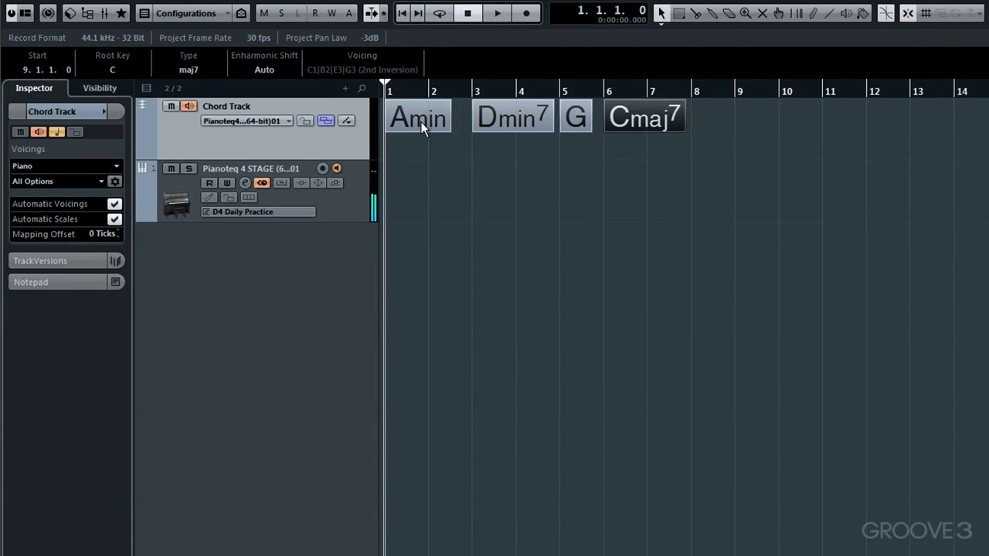
pyautogui.click(425, 172)
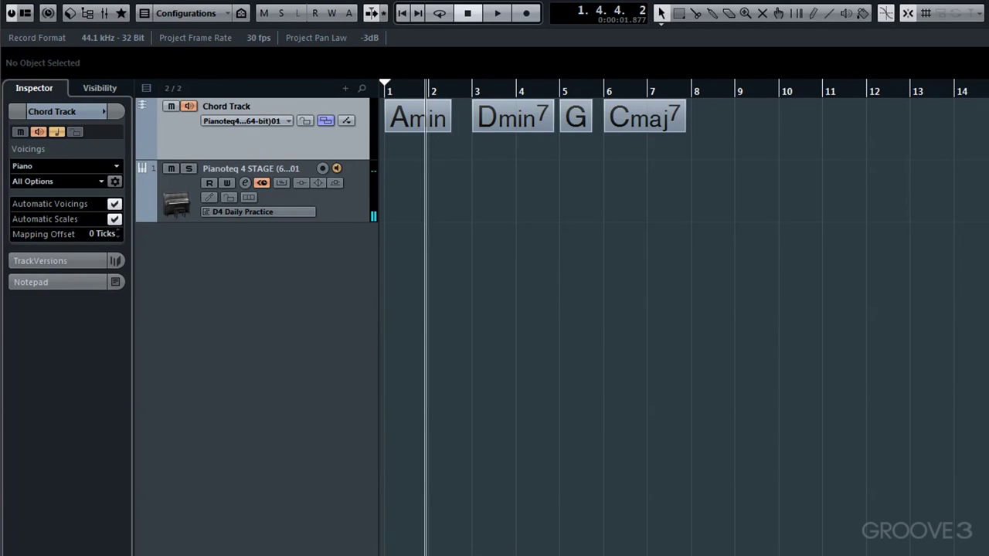
pyautogui.press('Home')
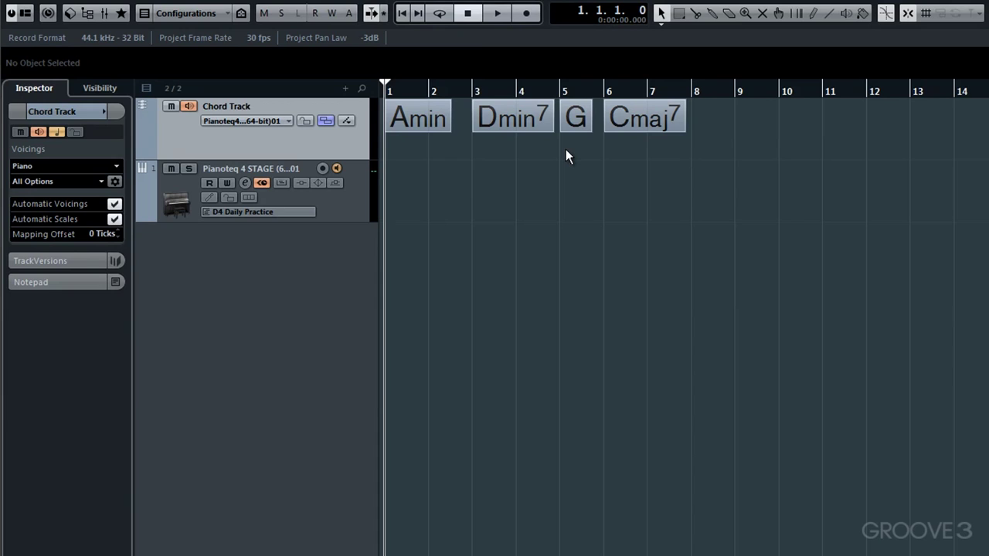
# Start playback of the chord progression through the Pianoteq piano track
pyautogui.click(494, 14)
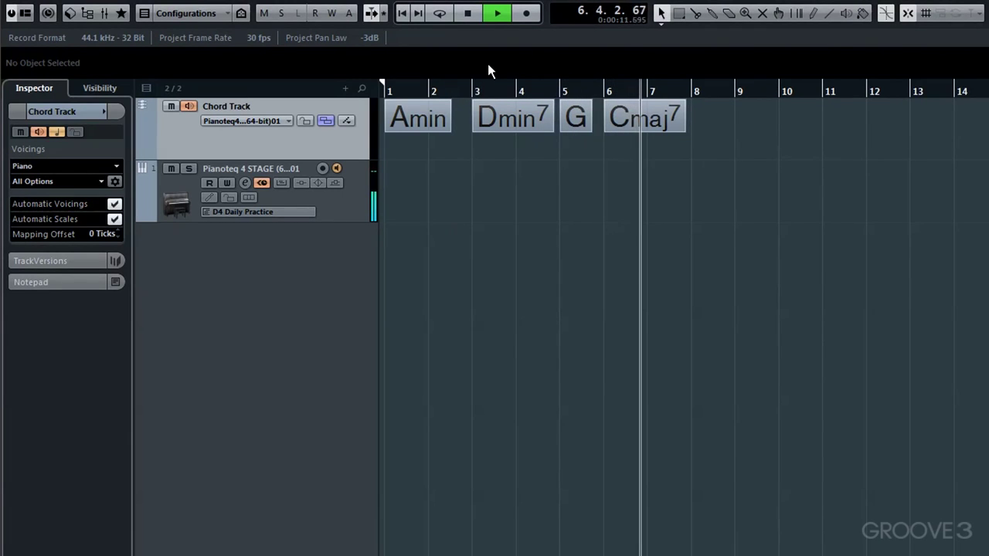
pyautogui.click(468, 13)
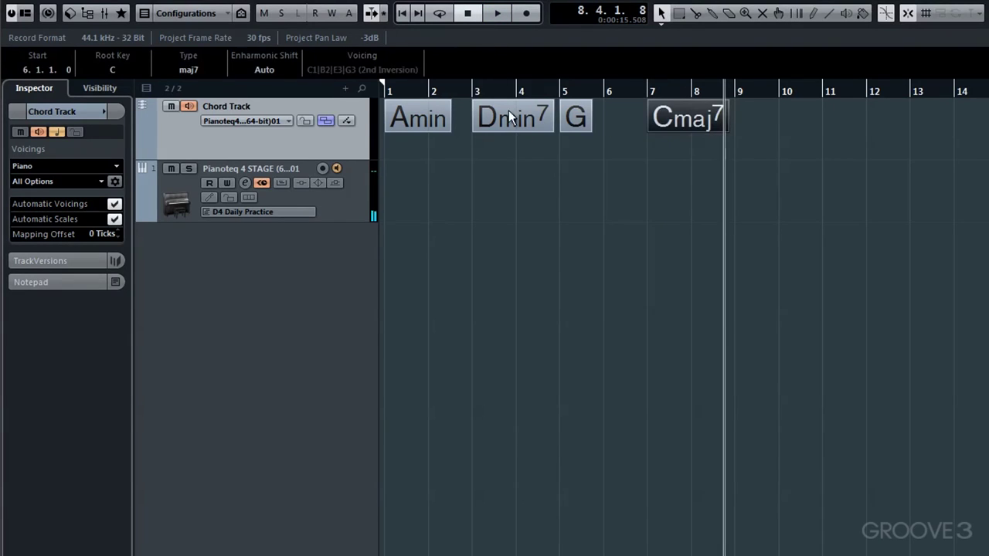
pyautogui.click(513, 173)
pyautogui.press('Home')
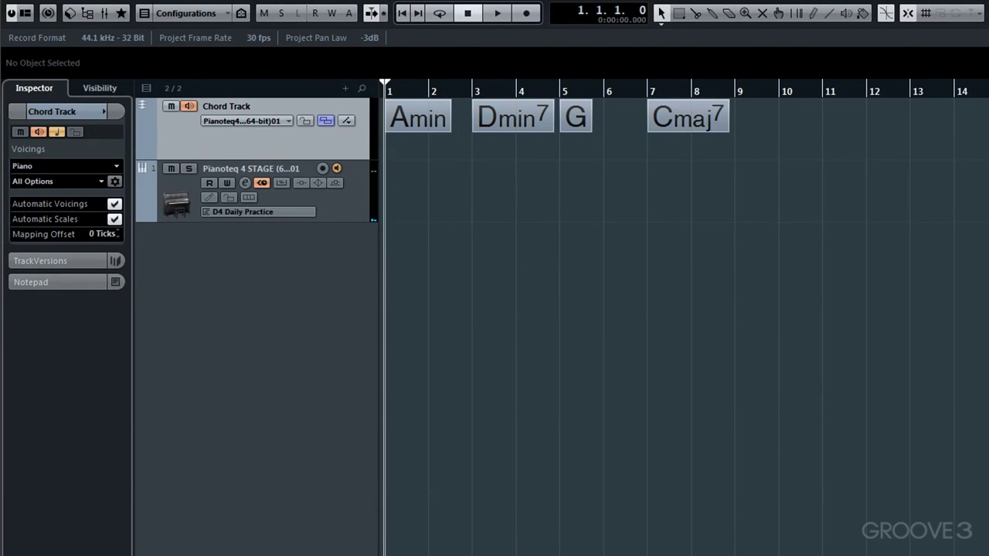